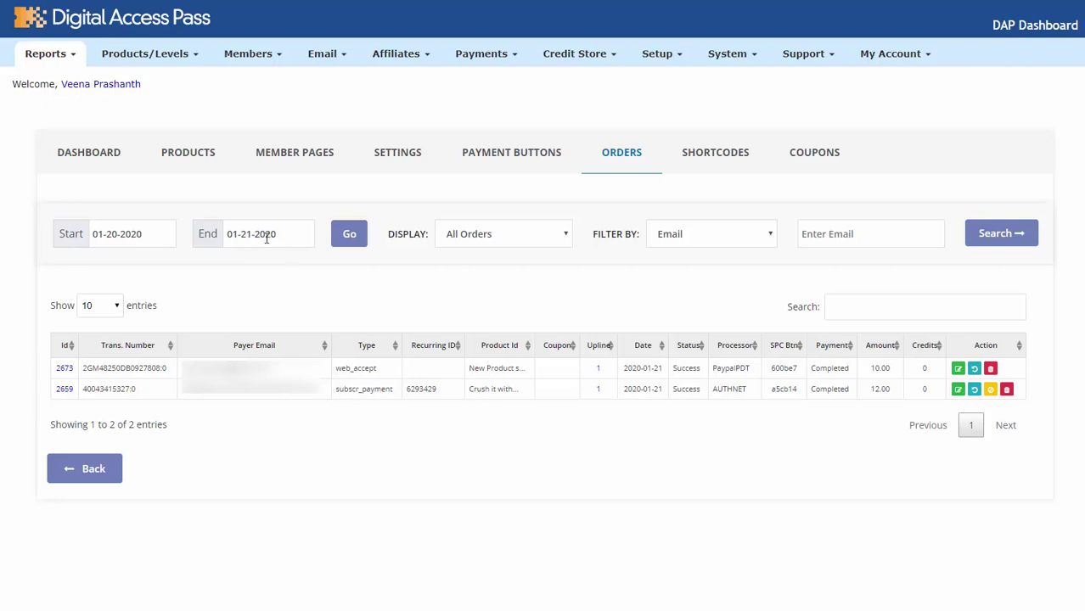
Set the year of the orders report's start date to 2019.
{"action": "left_click", "coordinate": [144, 242]}
{"action": "key", "text": "BackSpace"}
{"action": "key", "text": "BackSpace"}
{"action": "type", "text": "19"}
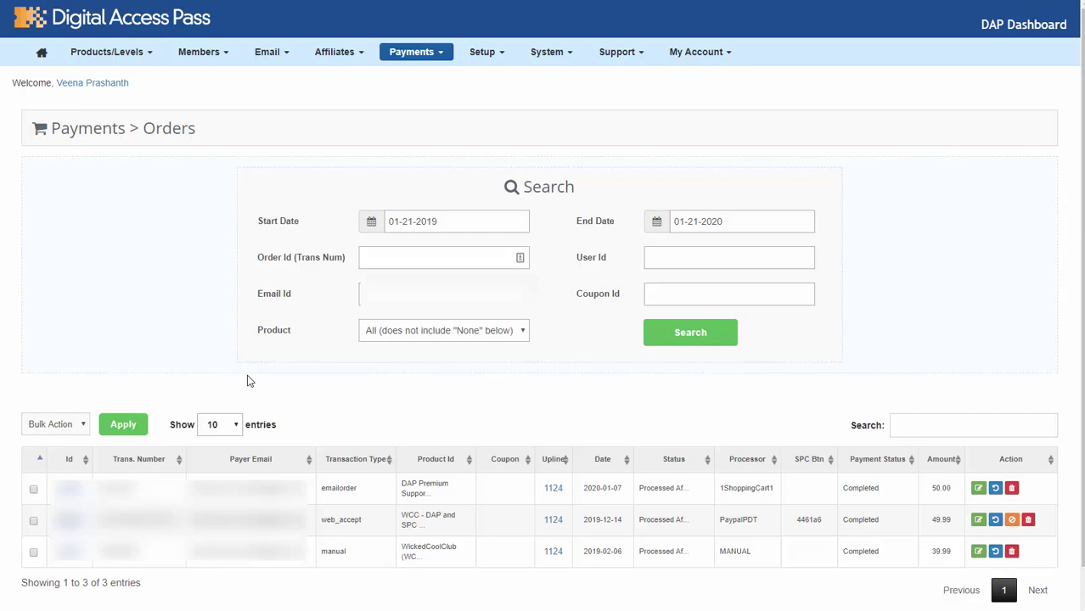
In PayPal, try Last Name and Email Address as the search criterion for the account activity.
{"action": "key", "text": "ctrl+v"}
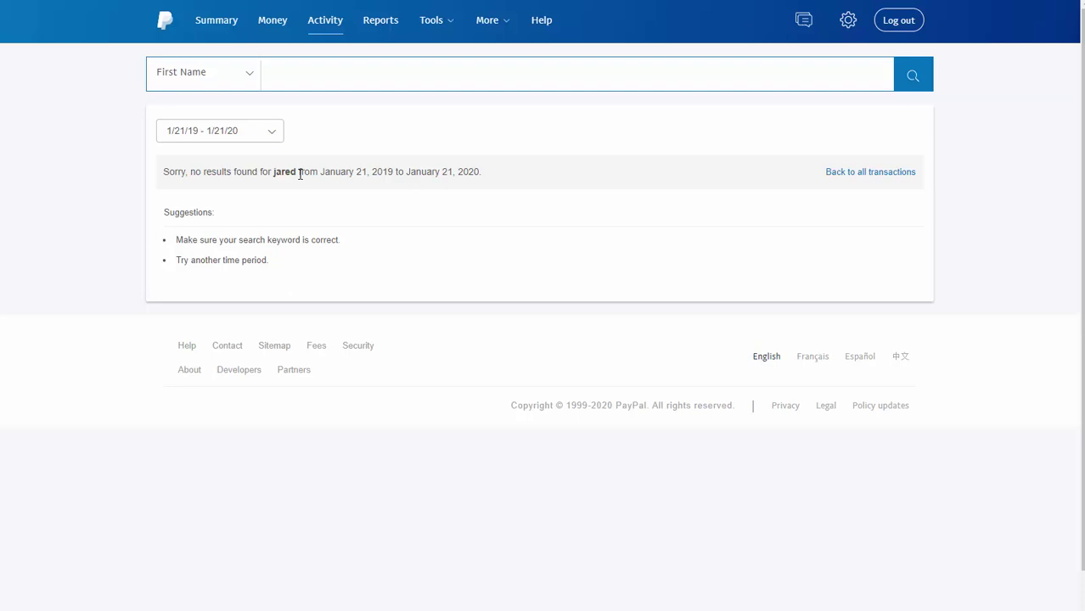
{"action": "left_click", "coordinate": [246, 77]}
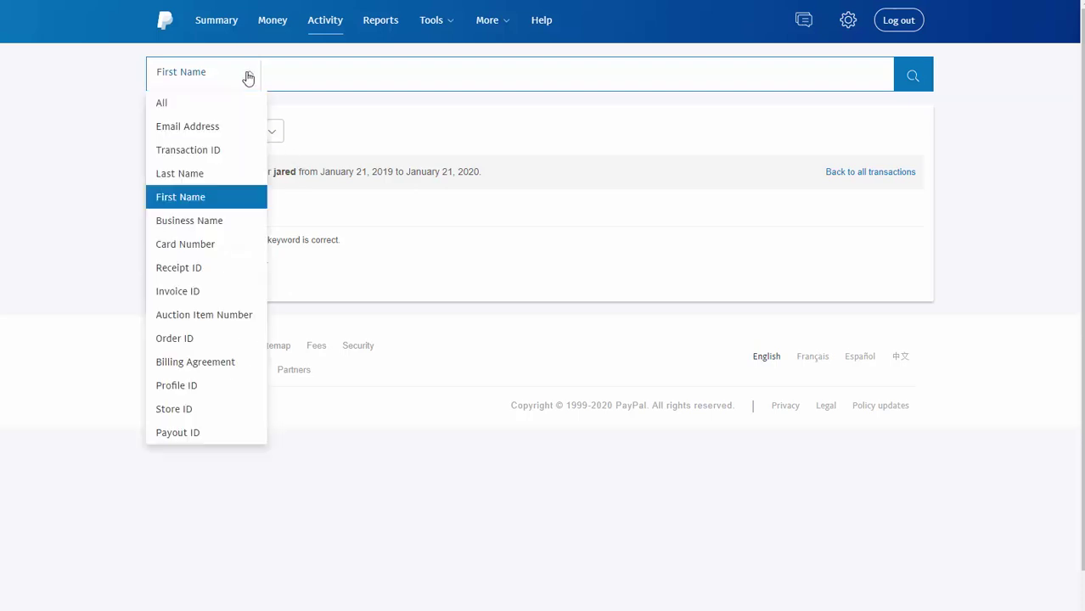
{"action": "left_click", "coordinate": [230, 177]}
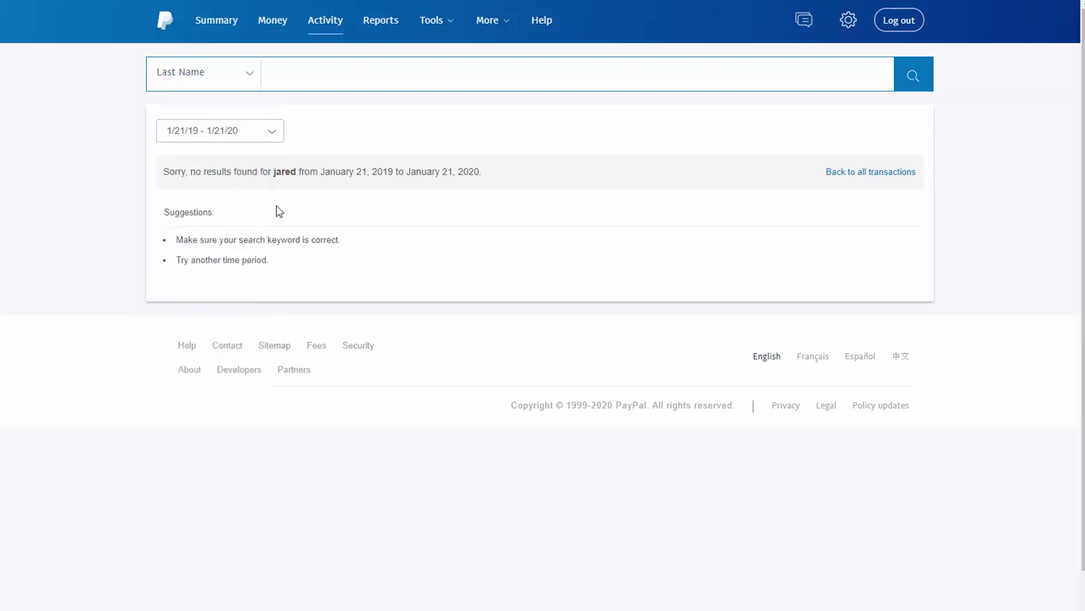
{"action": "left_click", "coordinate": [172, 82]}
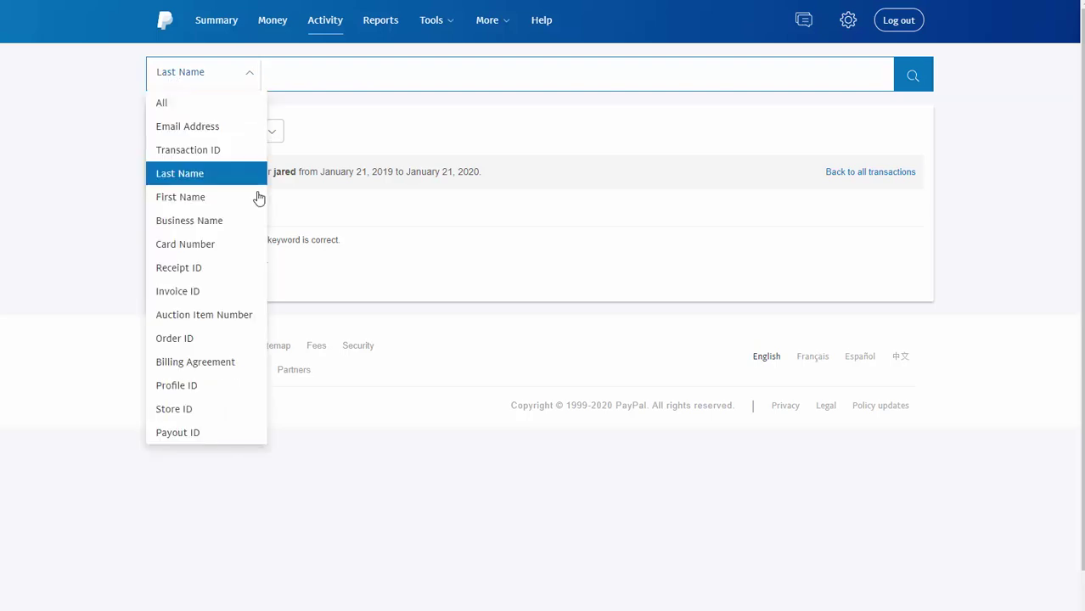
{"action": "left_click", "coordinate": [238, 126]}
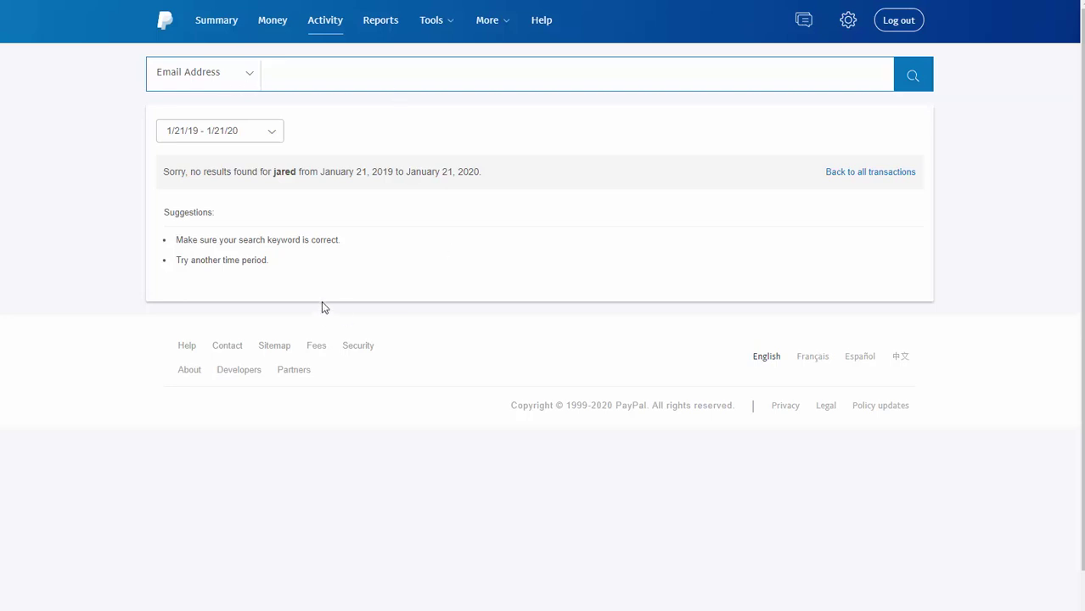
Set the activity search criterion to Profile ID and activate the search field.
{"action": "left_click", "coordinate": [254, 77]}
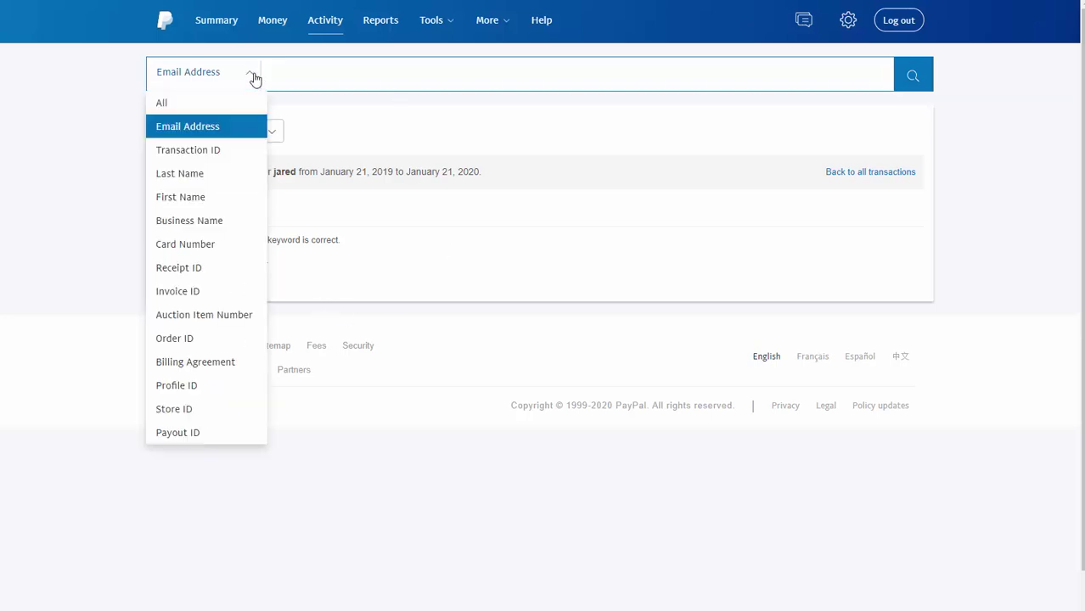
{"action": "left_click", "coordinate": [178, 389]}
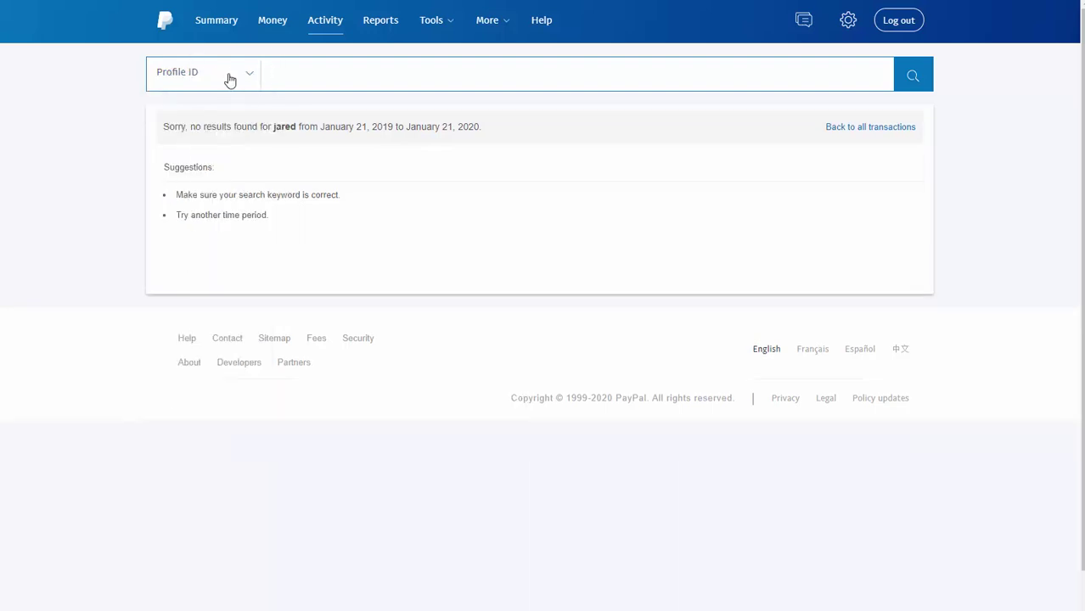
{"action": "left_click", "coordinate": [296, 75]}
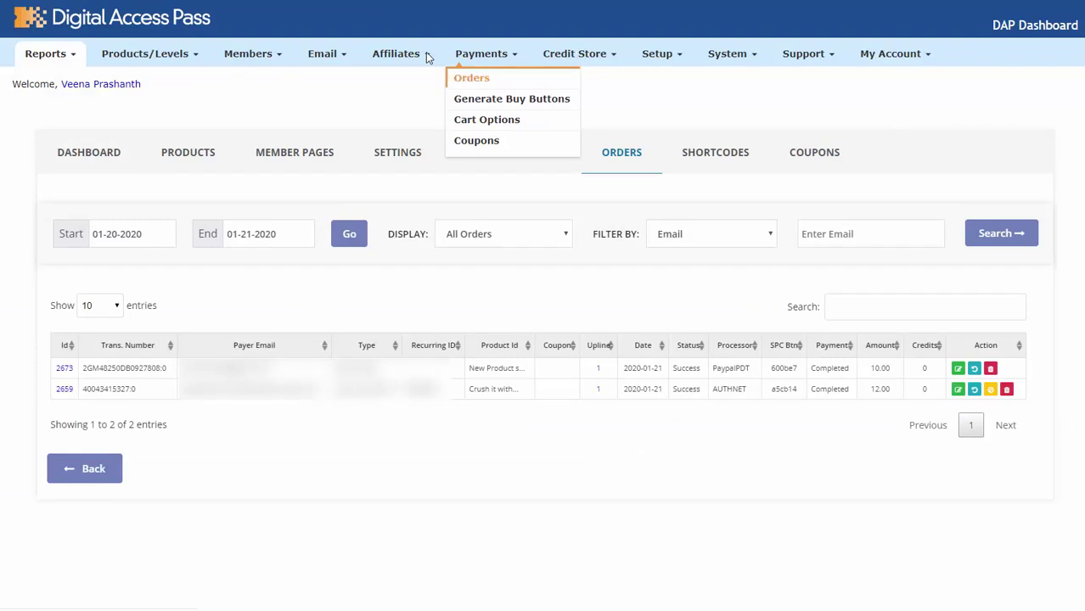
In Digital Access Pass, fill in the customer's email as the order filter and set the start date's year to 2019.
{"action": "type", "text": "dap"}
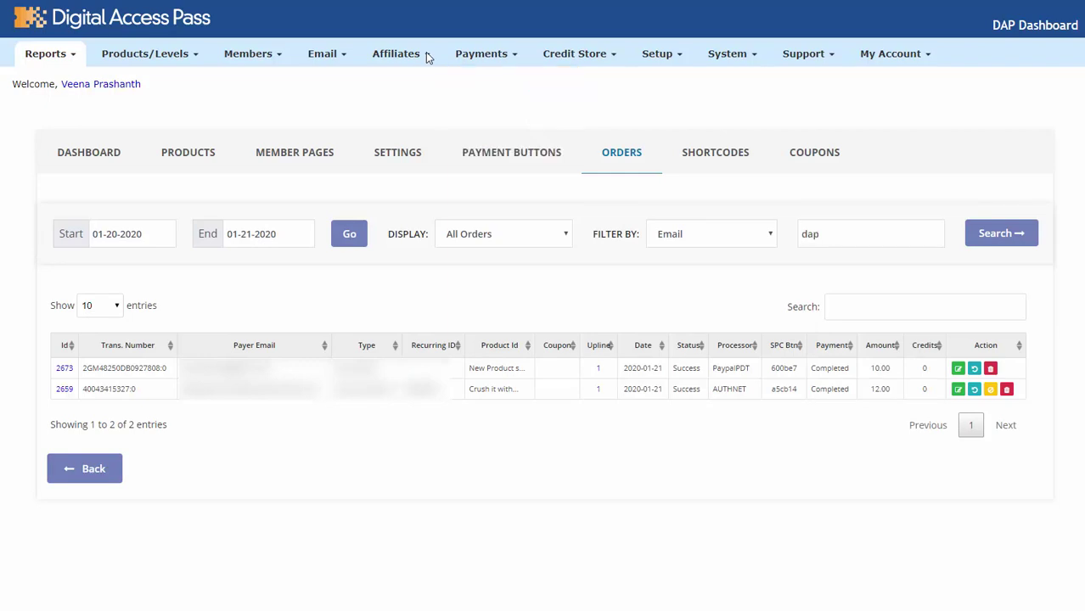
{"action": "key", "text": "shift+End"}
{"action": "type", "text": "19"}
{"action": "key", "text": "Return"}
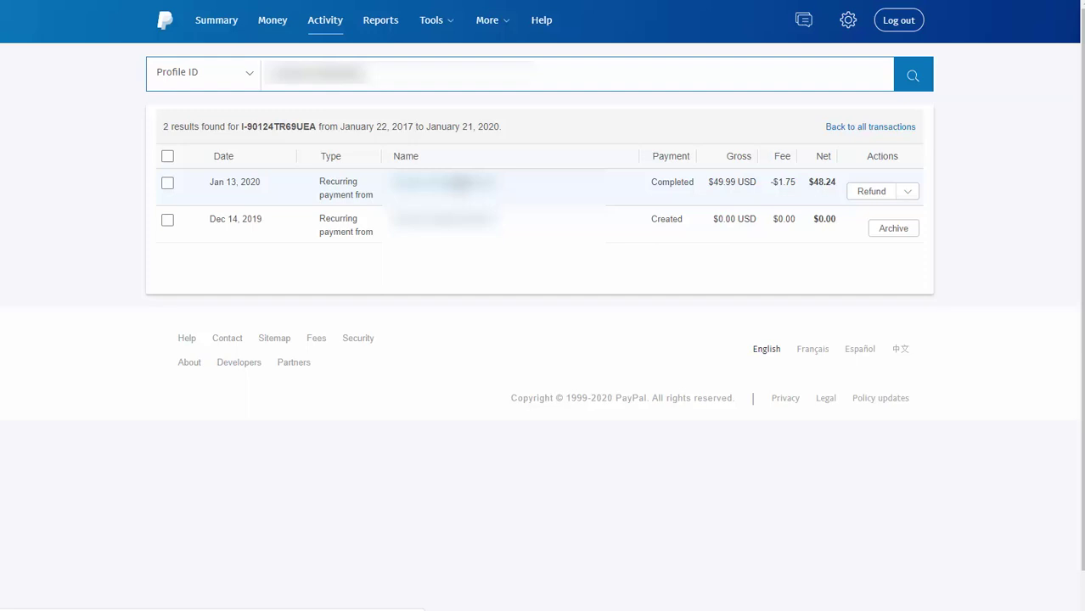
In PayPal, open a settings link and select the transaction ID in the details of the January 13, 2020 recurring payment.
{"action": "left_click", "coordinate": [849, 22]}
{"action": "right_click", "coordinate": [789, 90]}
{"action": "left_click", "coordinate": [816, 98]}
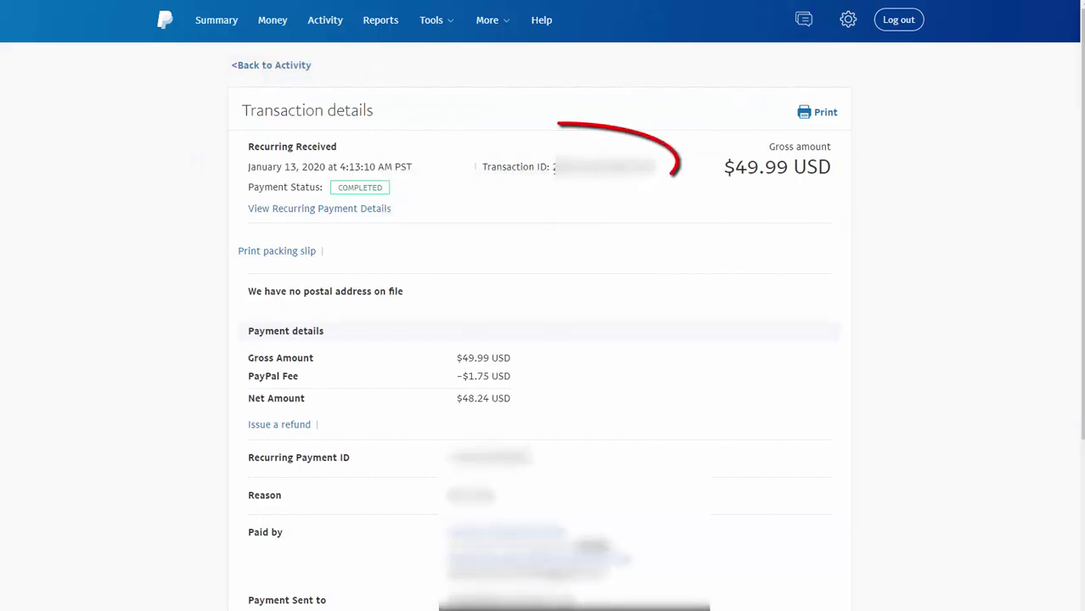
{"action": "left_click_drag", "start_coordinate": [553, 167], "coordinate": [656, 168]}
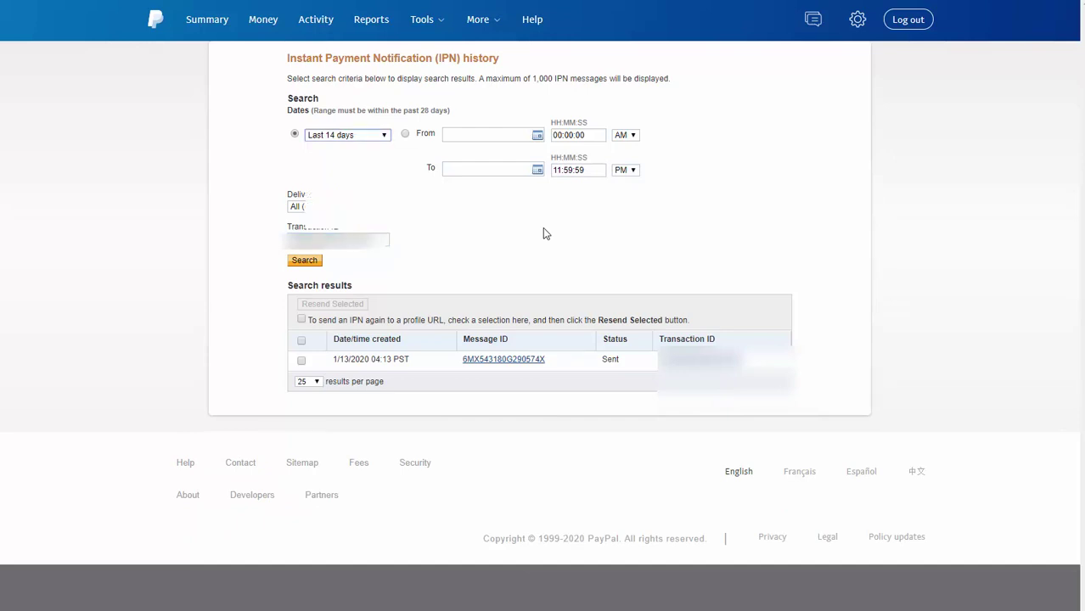
Review the date range options available in the IPN history search.
{"action": "key", "text": "alt+Down"}
{"action": "key", "text": "Up"}
{"action": "key", "text": "Up"}
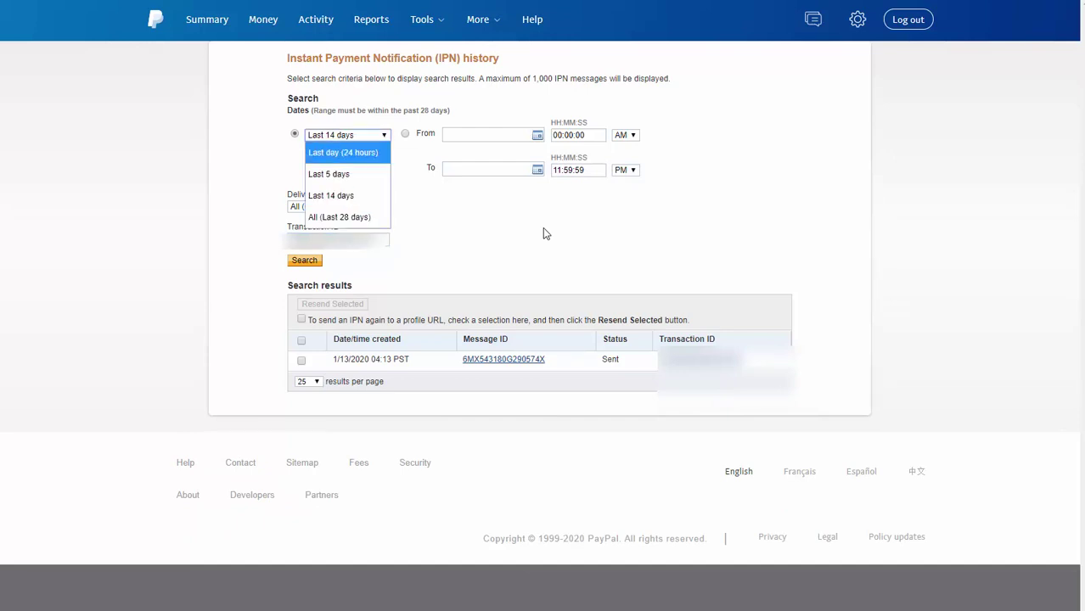
{"action": "key", "text": "Escape"}
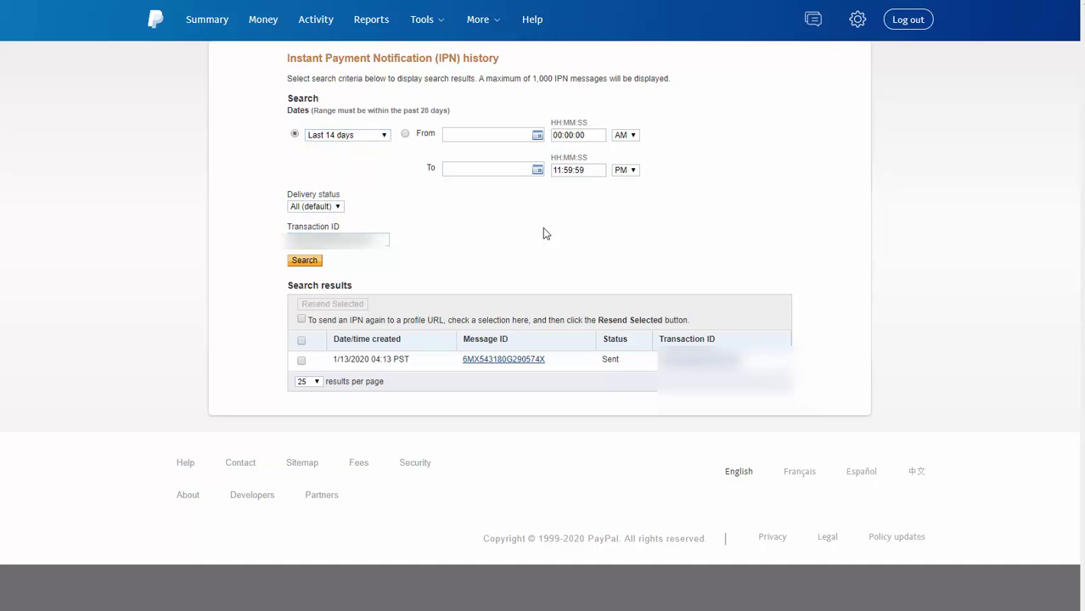
{"action": "key", "text": "alt+Down"}
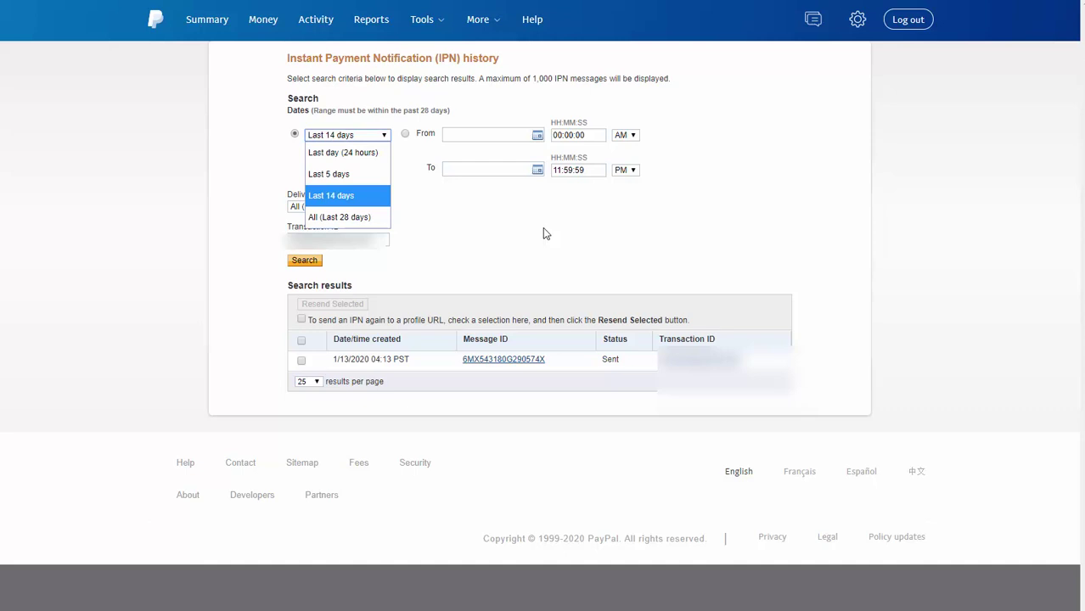
{"action": "key", "text": "Down"}
{"action": "key", "text": "Home"}
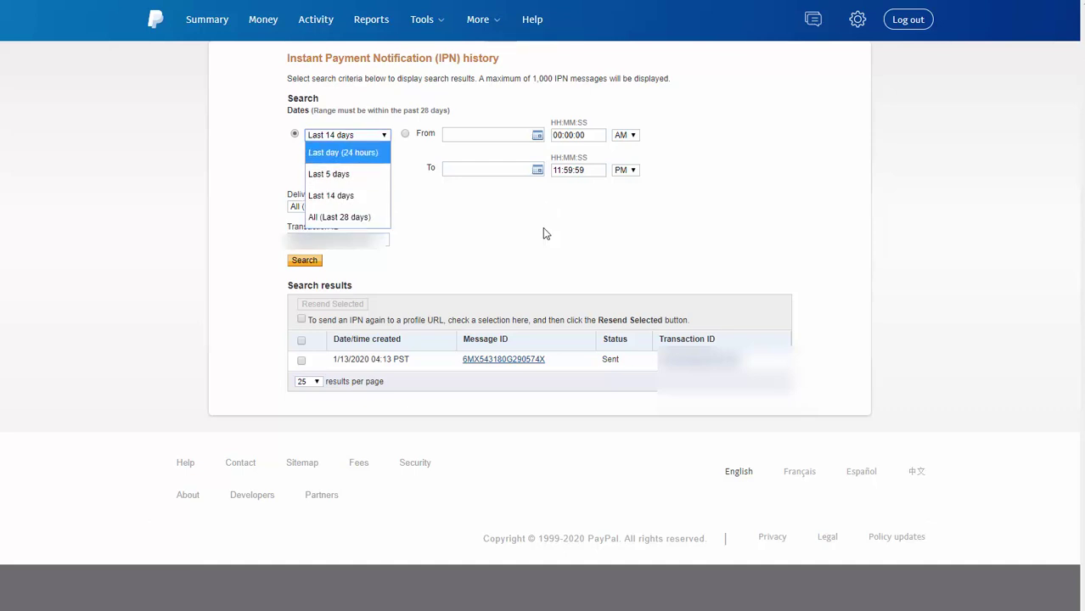
{"action": "key", "text": "Escape"}
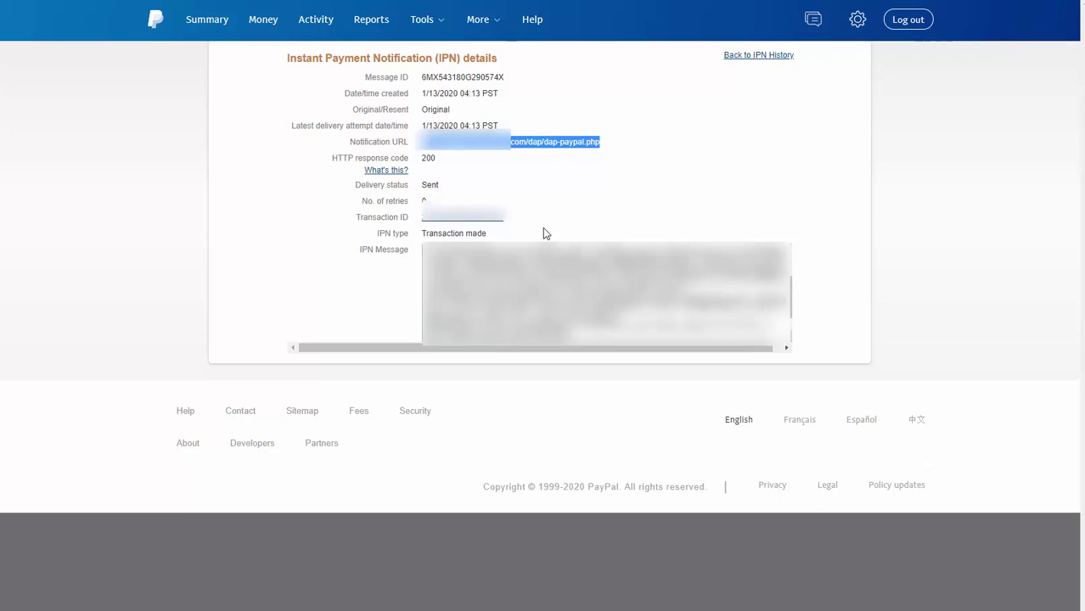
Leave the IPN details and select the PayPal Email value on the member's edit page in Digital Access Pass.
{"action": "left_click", "coordinate": [546, 234]}
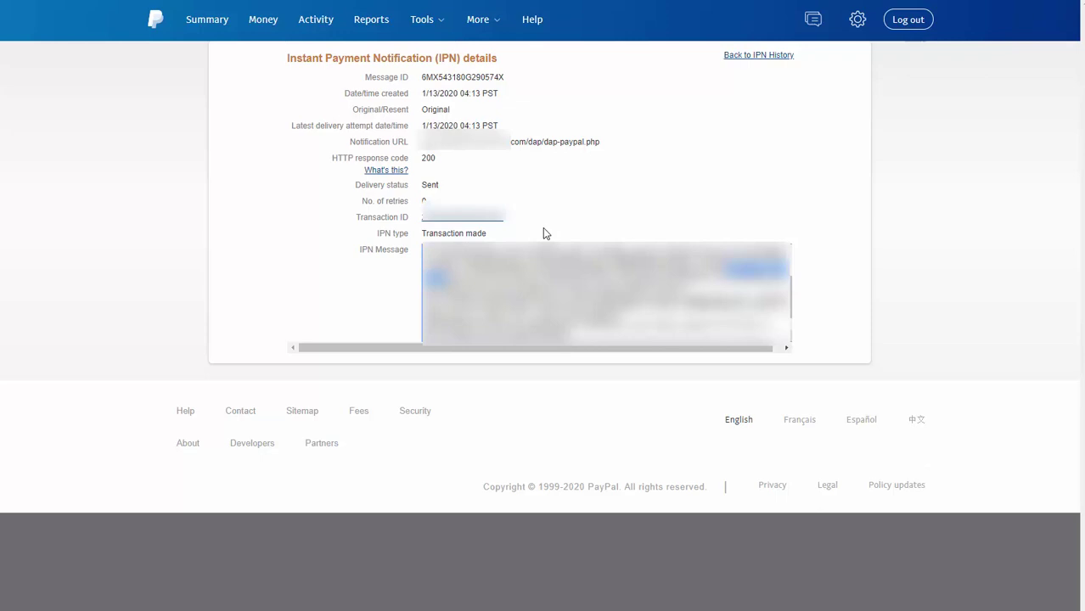
{"action": "key", "text": "ctrl+Tab"}
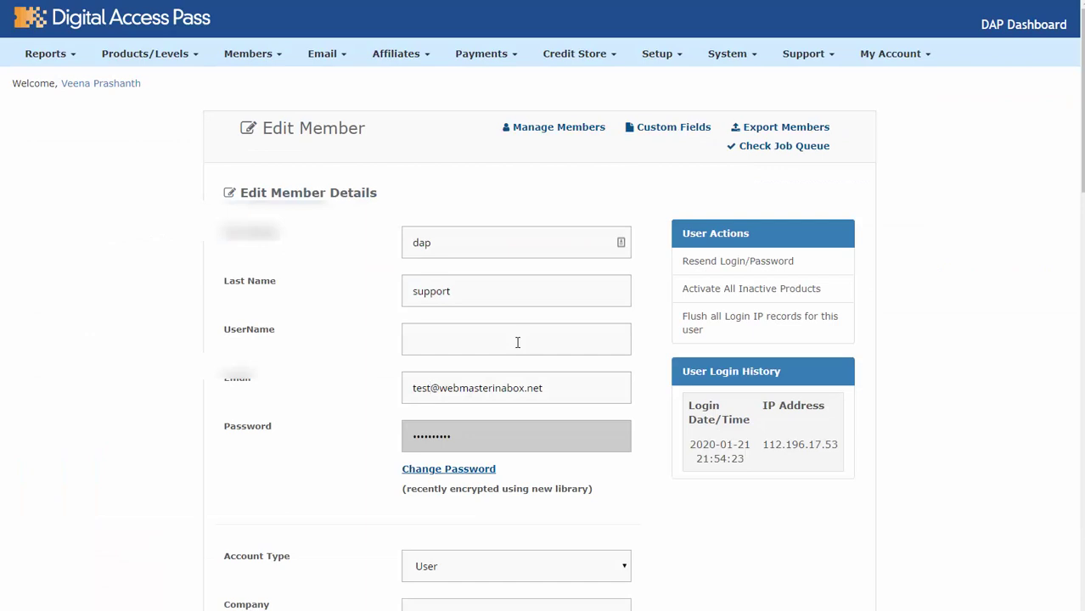
{"action": "scroll", "coordinate": [517, 342], "scroll_direction": "down", "scroll_amount": 6}
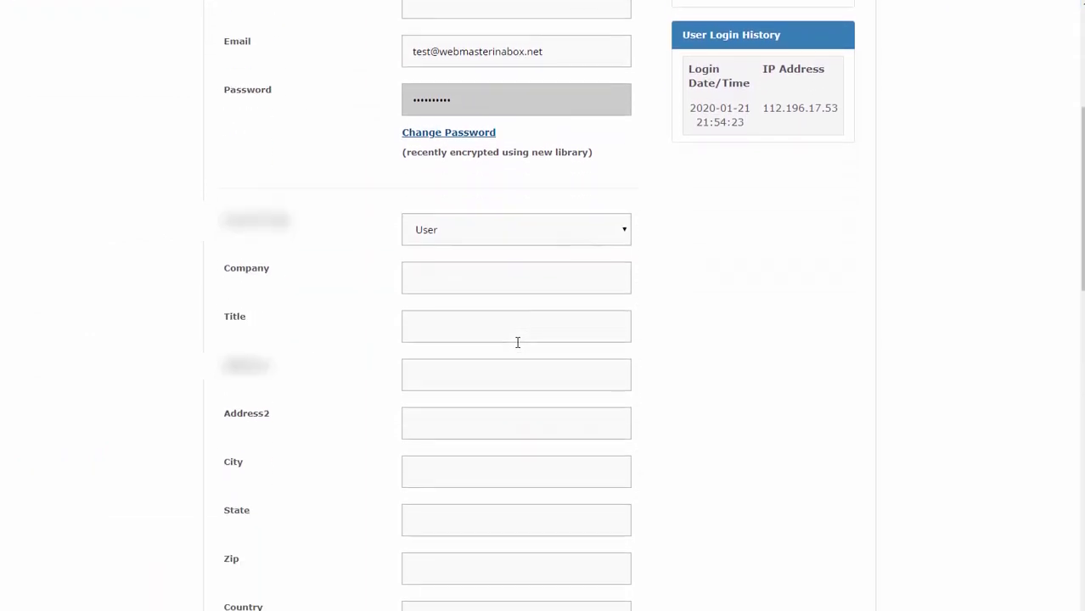
{"action": "scroll", "coordinate": [517, 342], "scroll_direction": "down", "scroll_amount": 1}
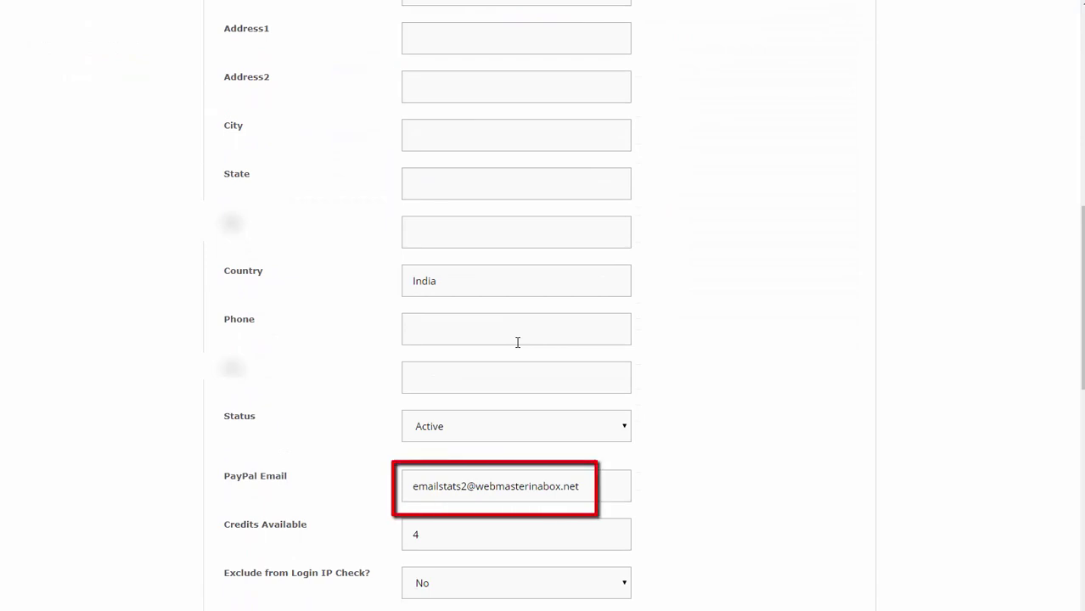
{"action": "key", "text": "ctrl+a"}
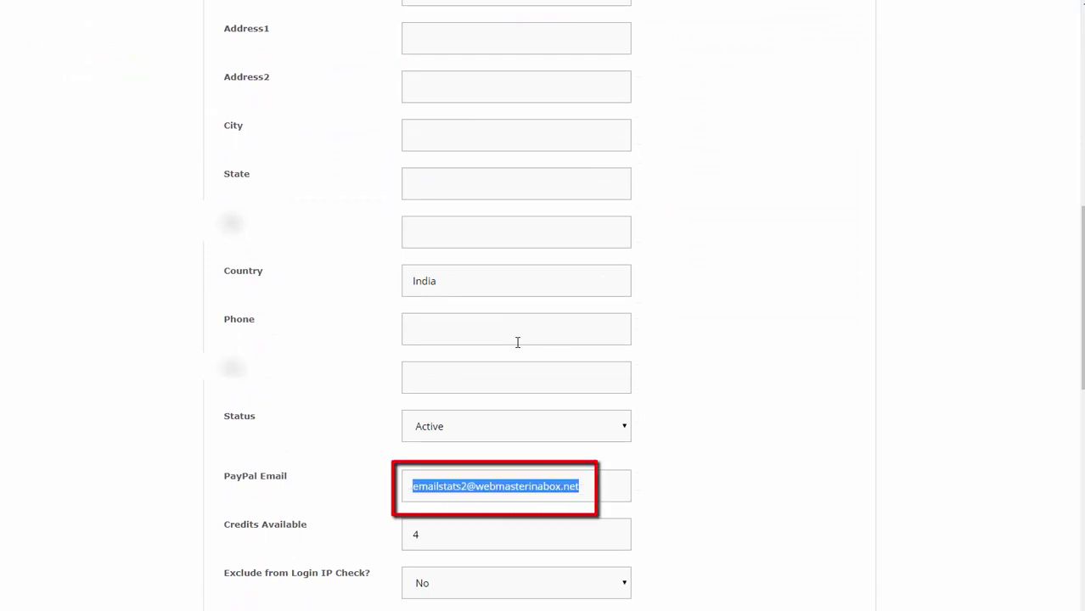
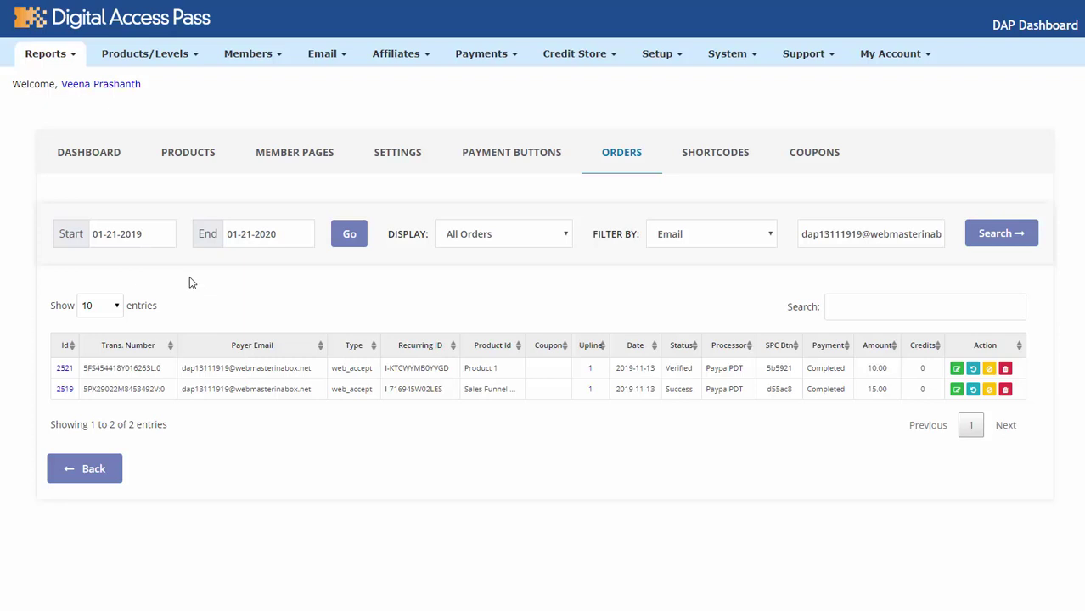
Select the recurring ID of the Sales Funnel order in the orders list.
{"action": "left_click_drag", "start_coordinate": [442, 389], "coordinate": [384, 389]}
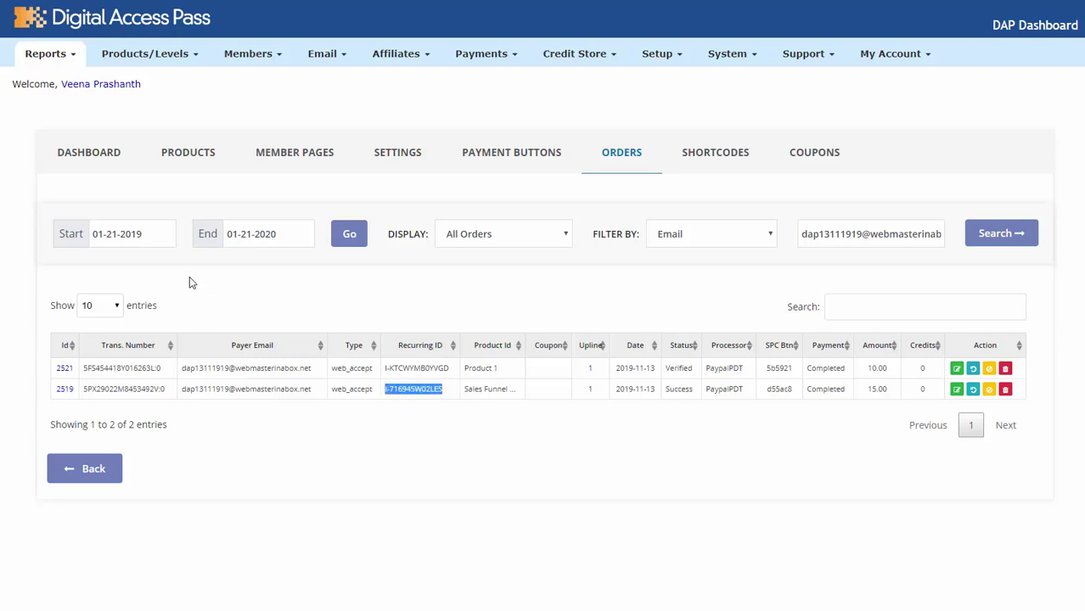